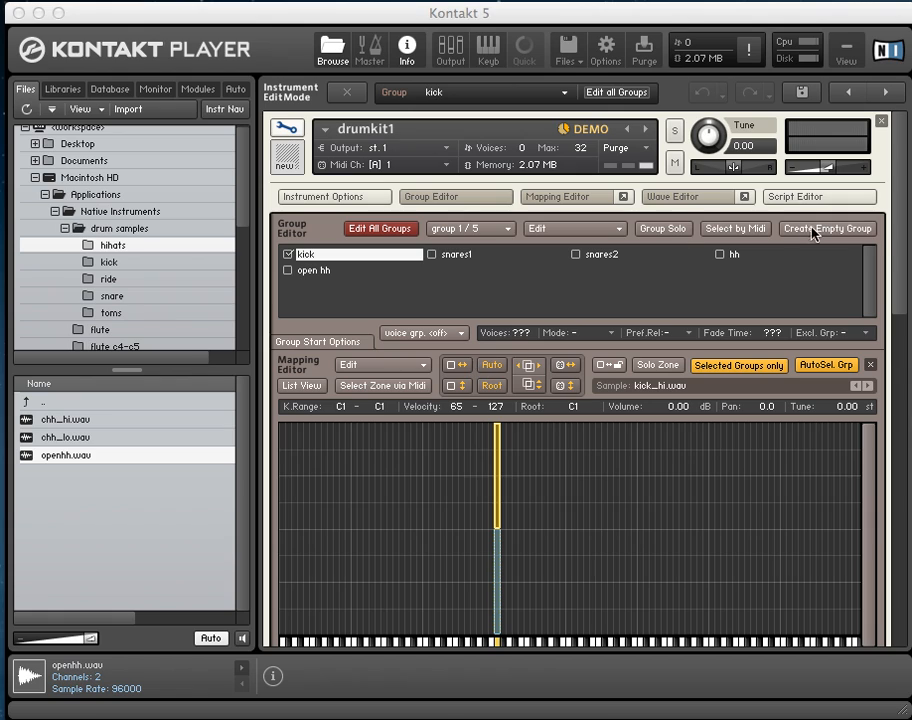
Add a Send Levels effect to the kick group's first post-amp insert slot.
{"action": "left_click", "coordinate": [905, 232]}
{"action": "mouse_move", "coordinate": [905, 232]}
{"action": "left_mouse_down"}
{"action": "mouse_move", "coordinate": [898, 285]}
{"action": "mouse_move", "coordinate": [898, 220]}
{"action": "left_mouse_up"}
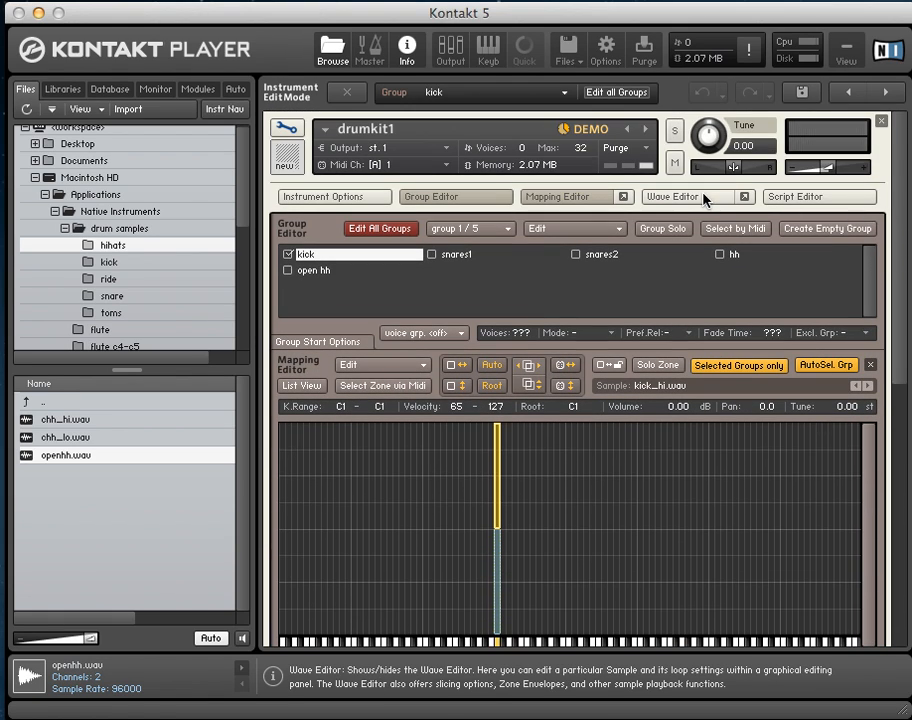
{"action": "left_click_drag", "start_coordinate": [828, 170], "coordinate": [898, 468]}
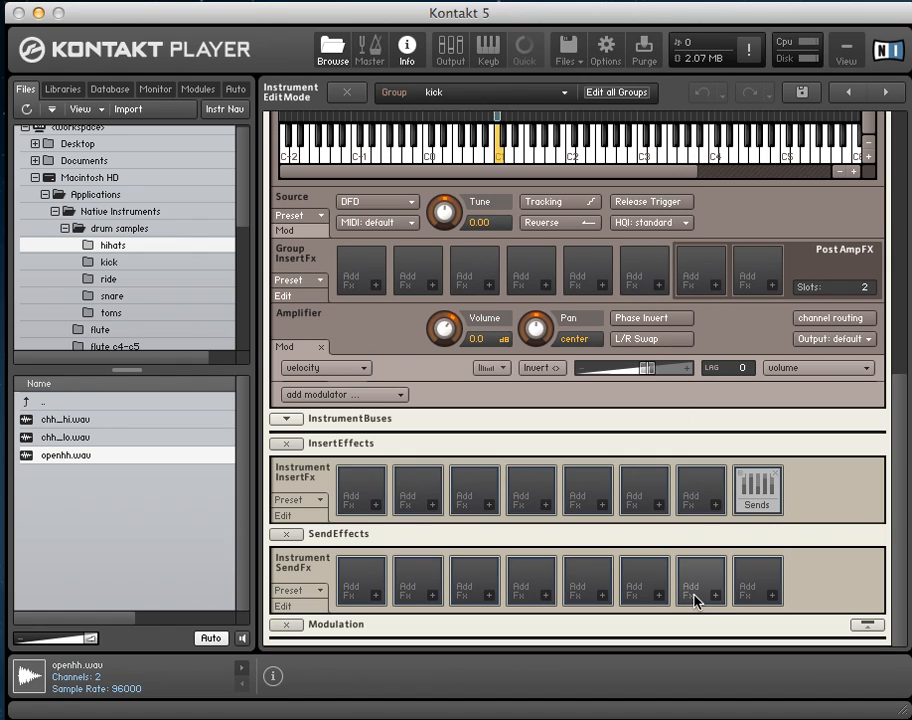
{"action": "mouse_move", "coordinate": [524, 203]}
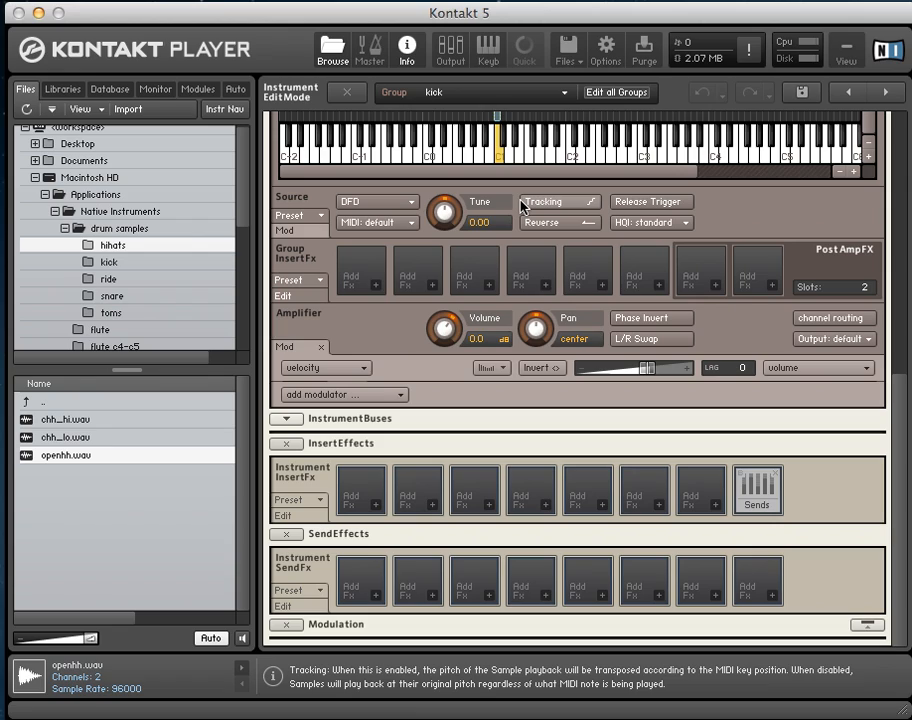
{"action": "left_click", "coordinate": [718, 286]}
{"action": "mouse_move", "coordinate": [731, 344]}
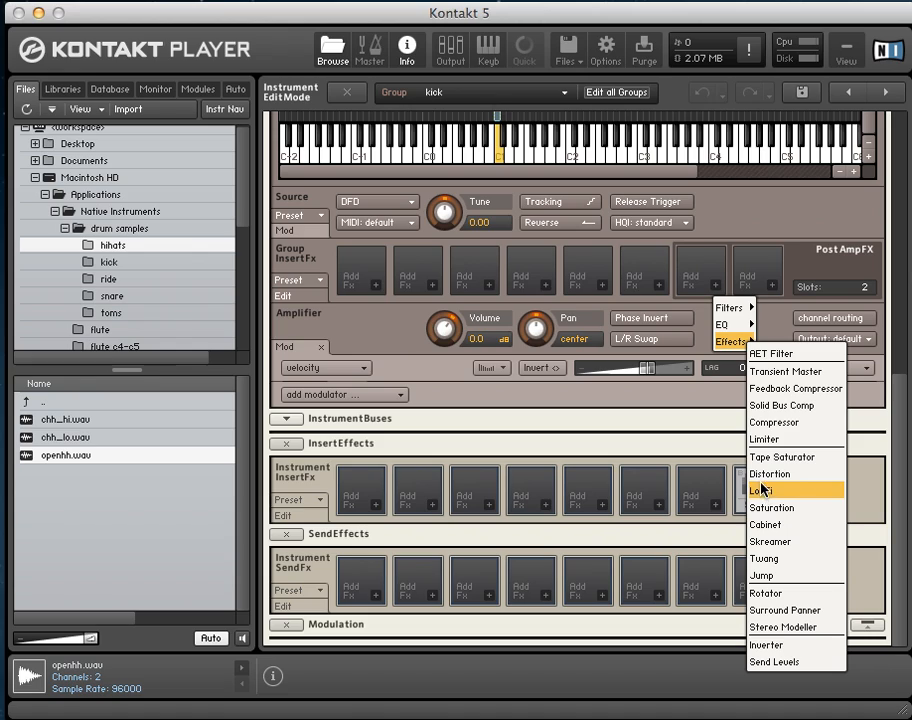
{"action": "left_click", "coordinate": [806, 676]}
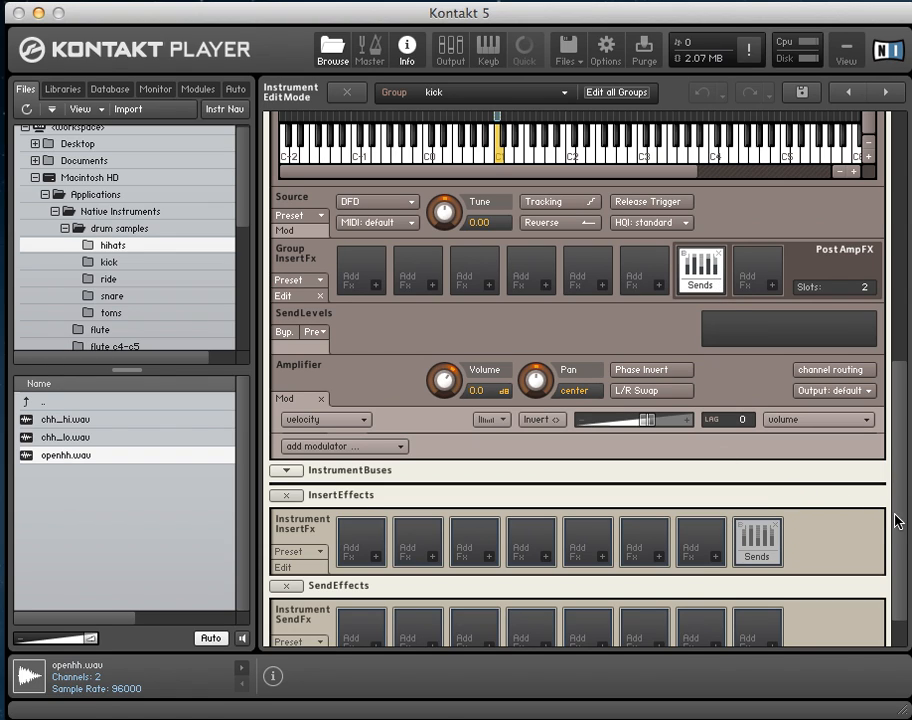
Remove the Send Levels effect from the instrument insert effects and load a Reverb in the first instrument send slot.
{"action": "scroll", "coordinate": [897, 533], "scroll_direction": "down", "scroll_amount": 3}
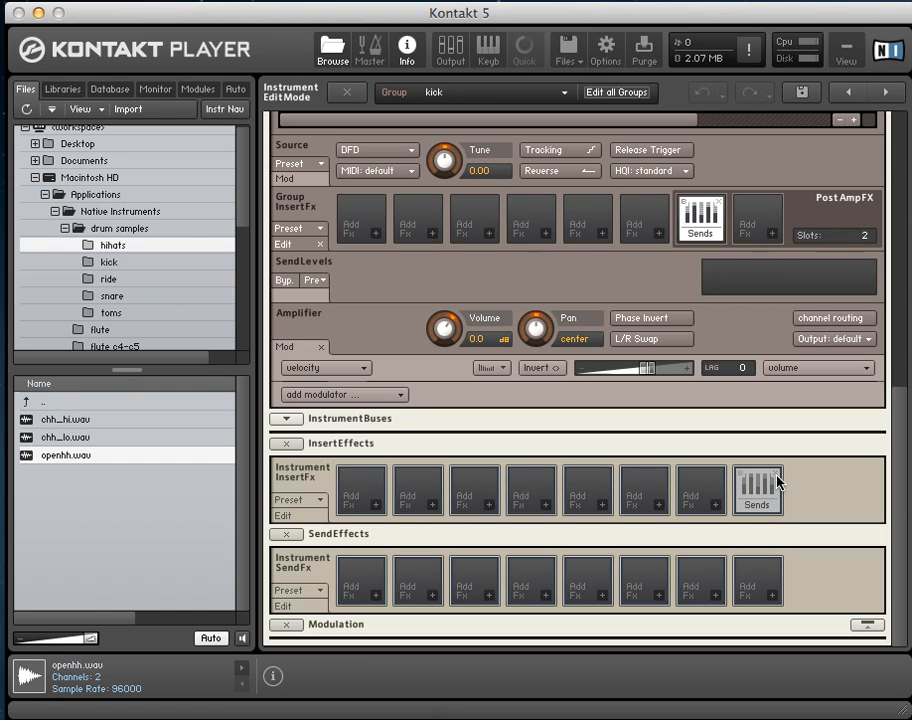
{"action": "left_click", "coordinate": [777, 474]}
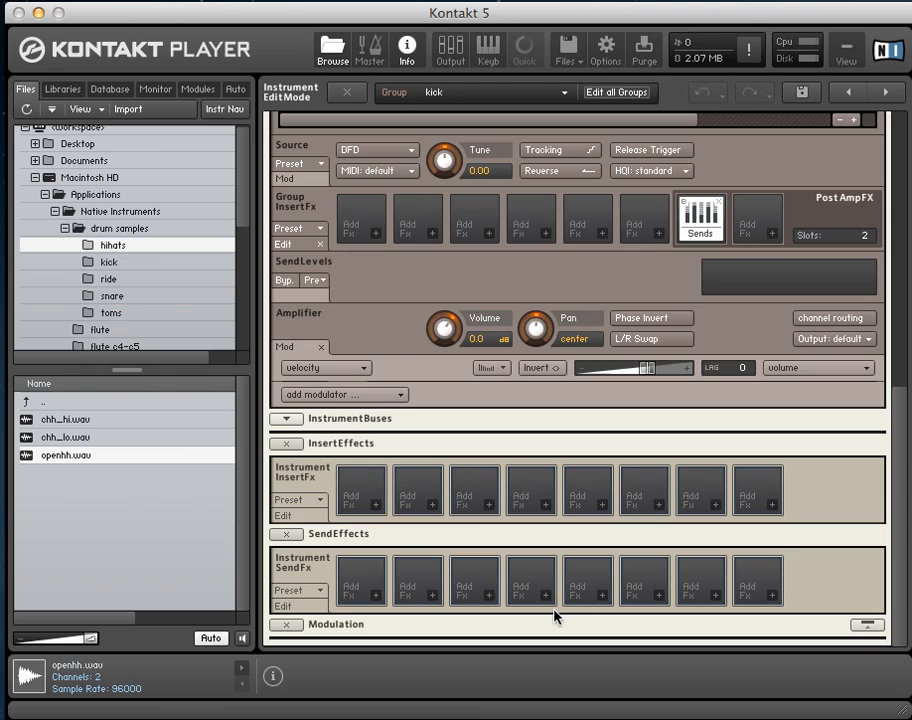
{"action": "left_click", "coordinate": [379, 595]}
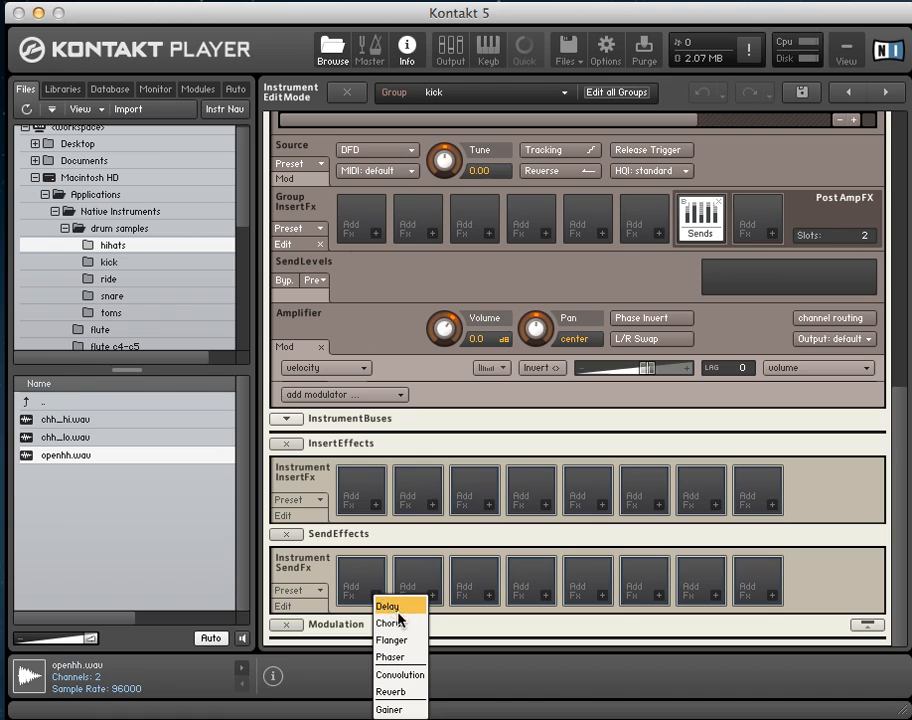
{"action": "left_click", "coordinate": [397, 691]}
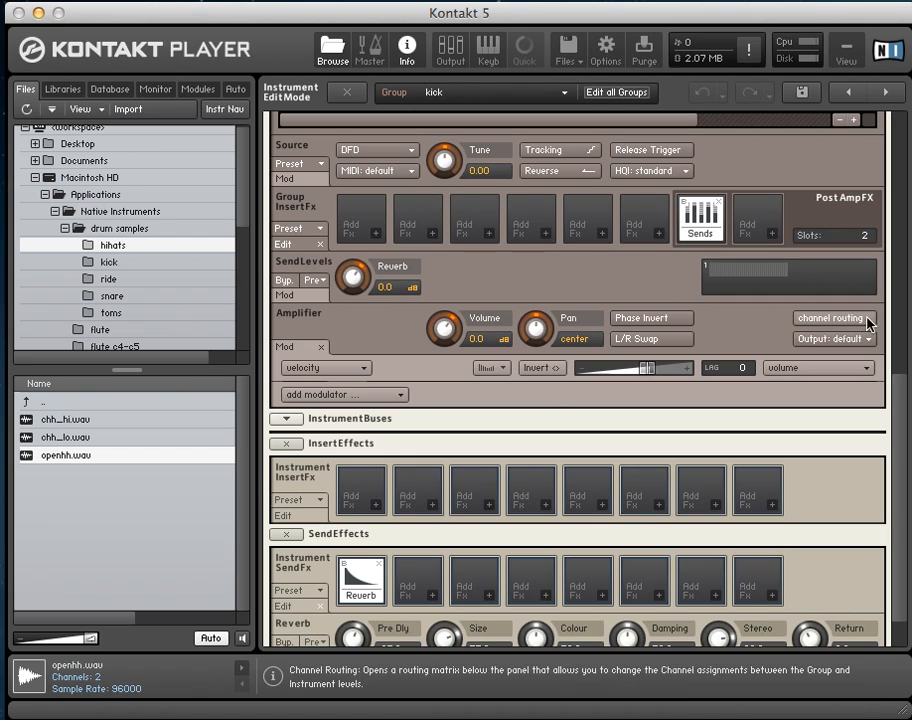
Try a high reverb send on the kick group, and settle its level at -1.4 dB.
{"action": "scroll", "coordinate": [903, 421], "scroll_direction": "down", "scroll_amount": 3}
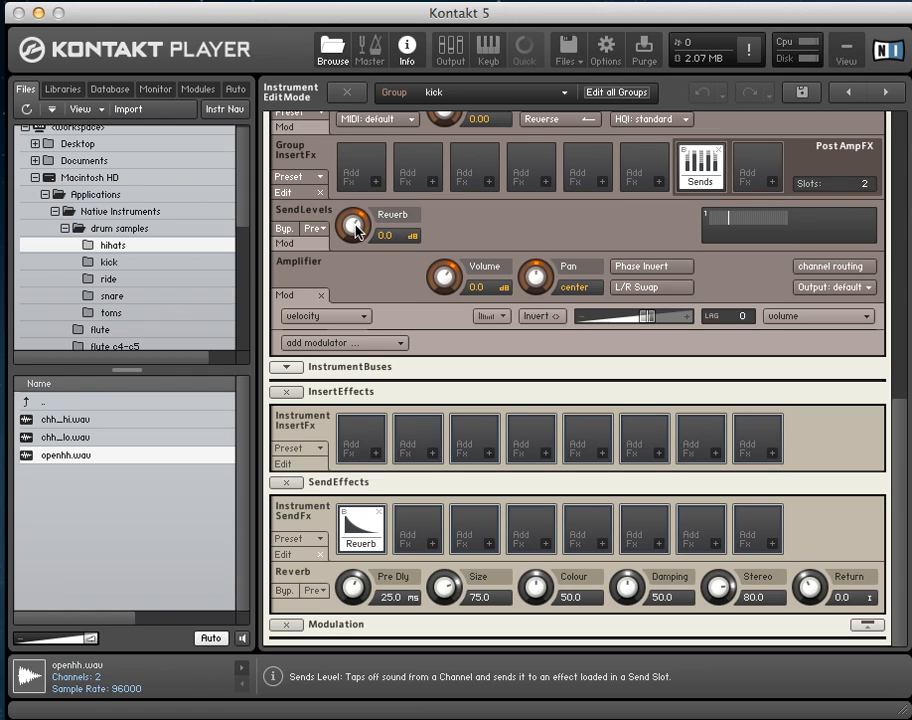
{"action": "left_click_drag", "start_coordinate": [357, 228], "coordinate": [357, 120]}
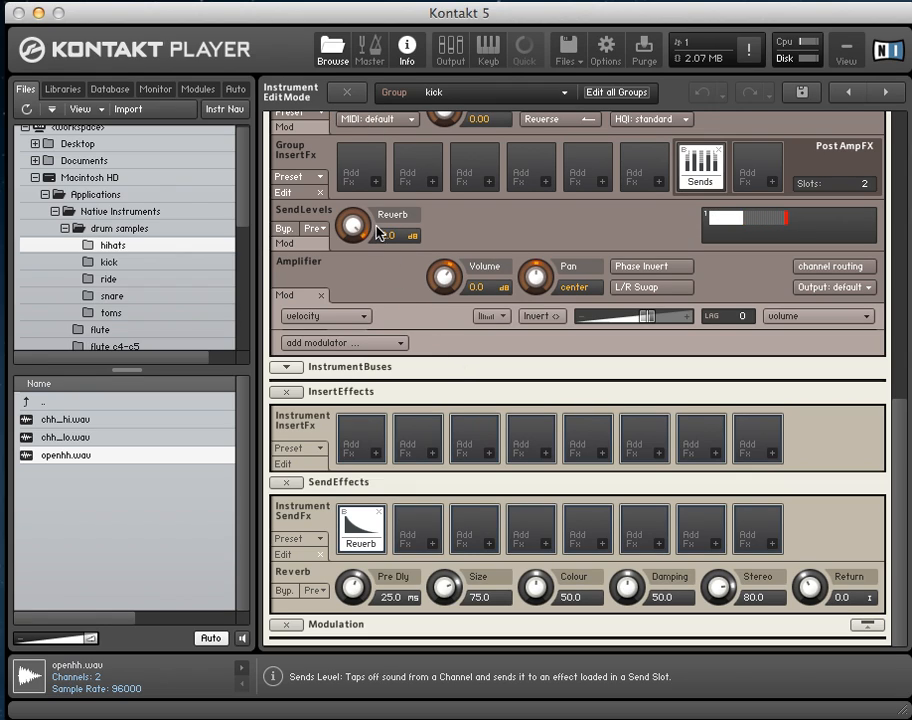
{"action": "left_click_drag", "start_coordinate": [356, 226], "coordinate": [345, 322]}
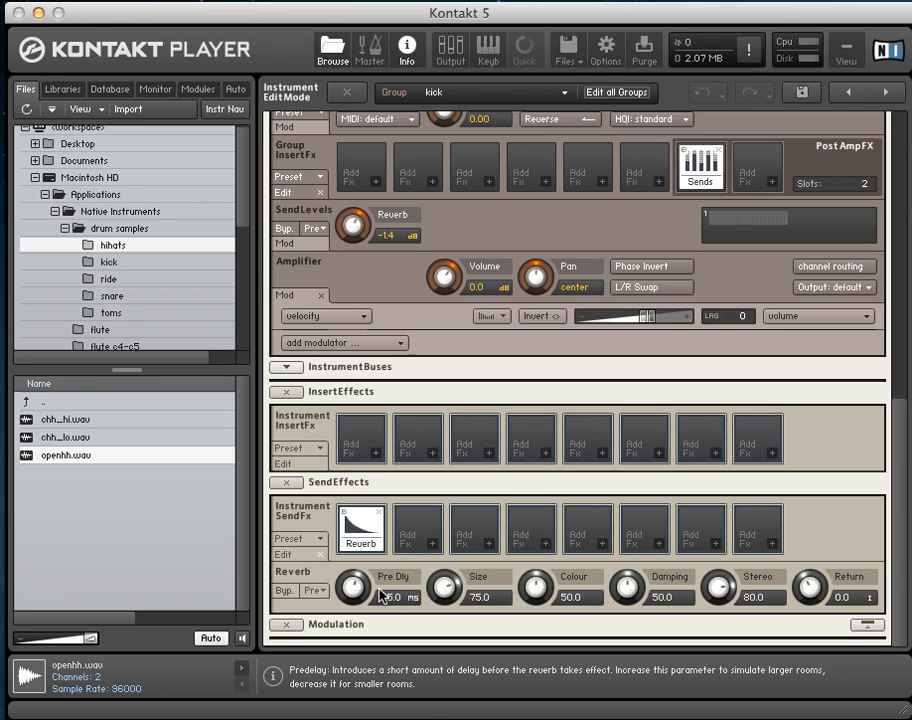
Set the send reverb's Pre Delay to 5.4 ms, Size to 39.0, Colour to 29.4 and Damping to 58.1.
{"action": "left_click_drag", "start_coordinate": [345, 588], "coordinate": [364, 656]}
{"action": "left_click_drag", "start_coordinate": [445, 590], "coordinate": [460, 719]}
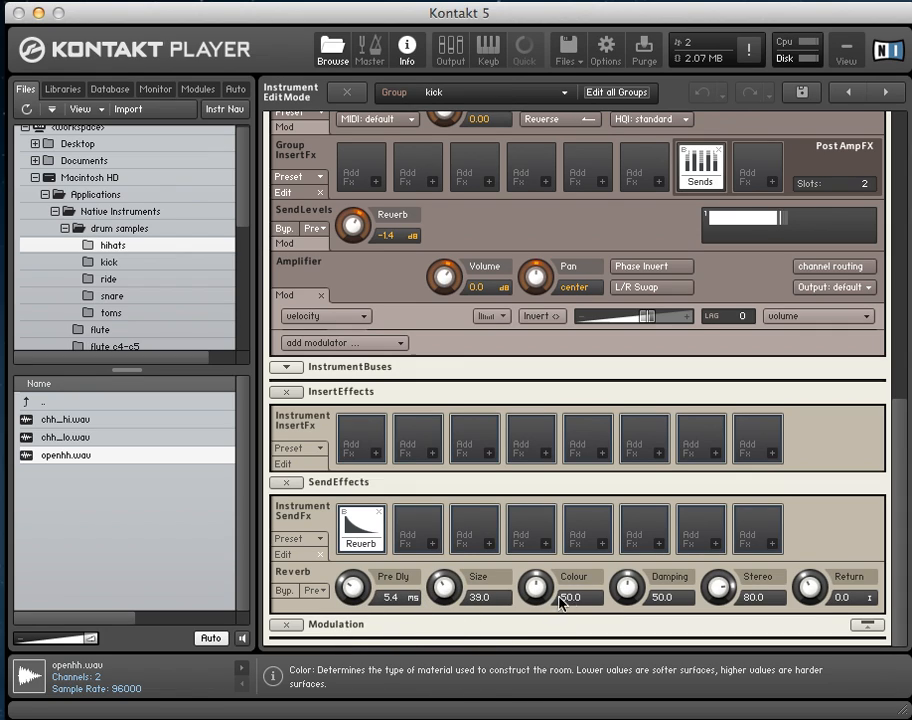
{"action": "left_click_drag", "start_coordinate": [534, 589], "coordinate": [545, 640]}
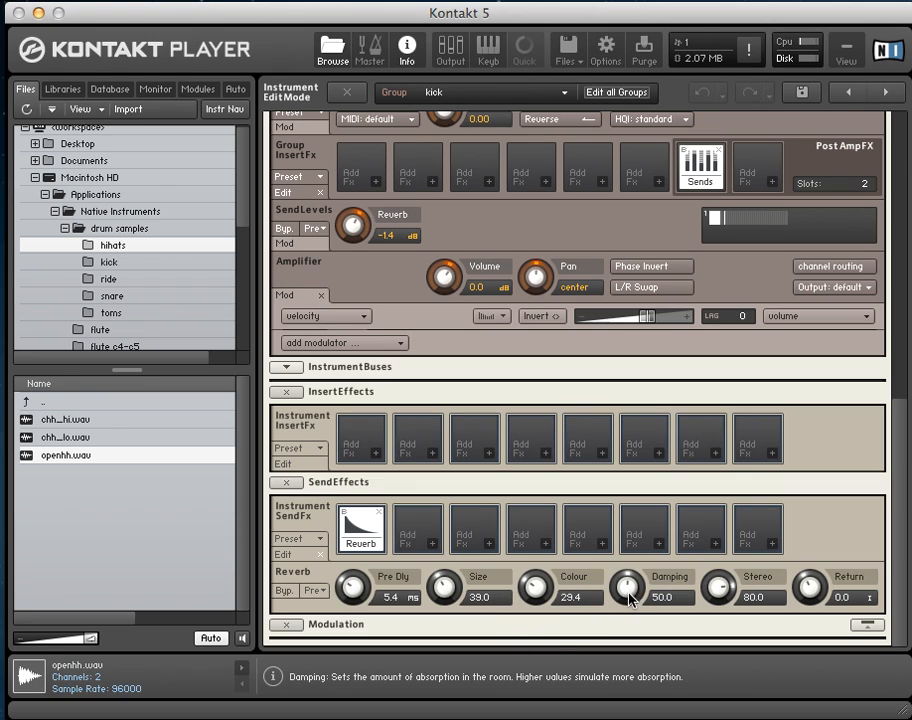
{"action": "mouse_move", "coordinate": [630, 598]}
{"action": "left_mouse_down"}
{"action": "mouse_move", "coordinate": [627, 554]}
{"action": "mouse_move", "coordinate": [623, 592]}
{"action": "mouse_move", "coordinate": [636, 612]}
{"action": "mouse_move", "coordinate": [629, 596]}
{"action": "mouse_move", "coordinate": [631, 606]}
{"action": "left_mouse_up"}
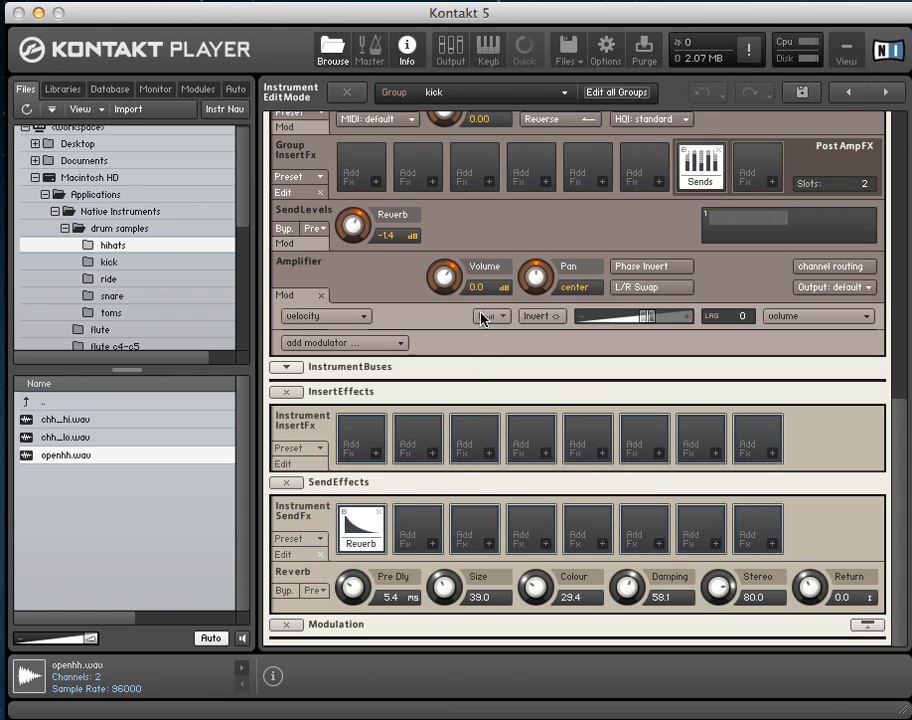
Switch editing from the kick group to the open hh group and bring up its group insert effects.
{"action": "left_click_drag", "start_coordinate": [886, 408], "coordinate": [894, 134]}
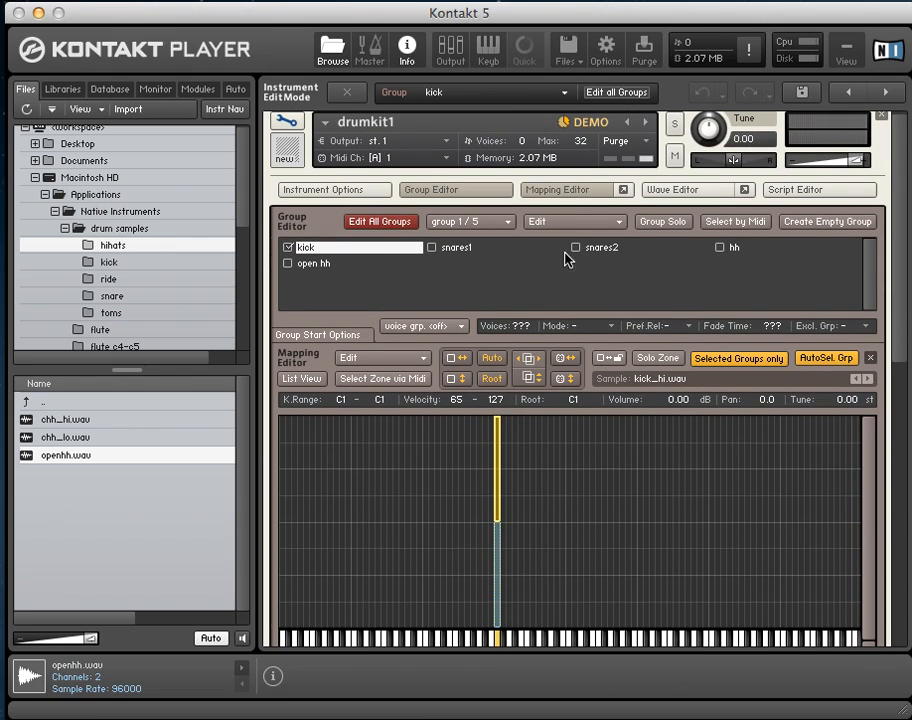
{"action": "left_click", "coordinate": [322, 264]}
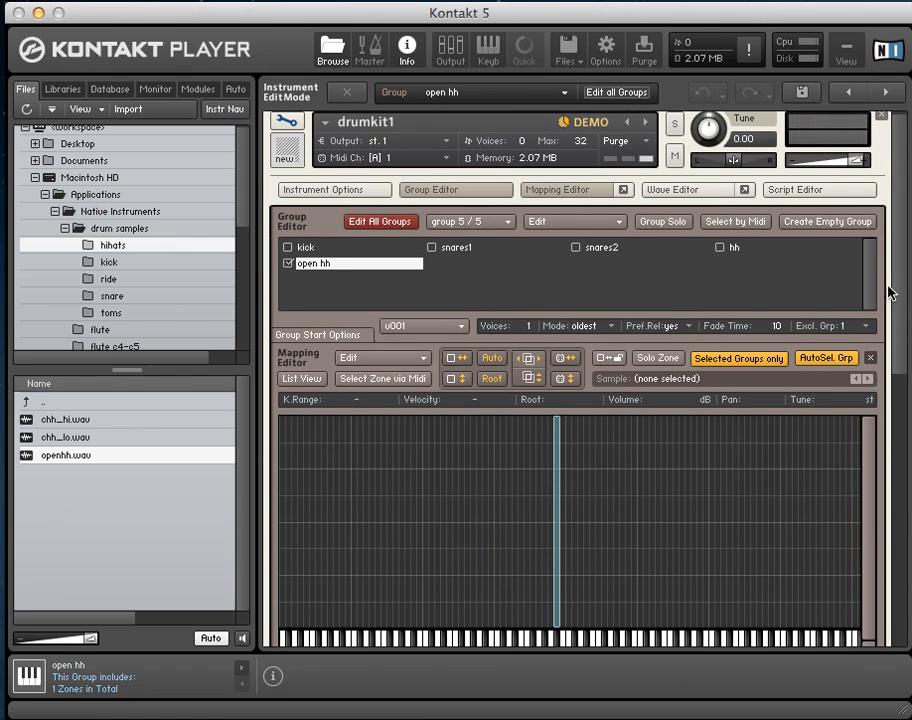
{"action": "left_click_drag", "start_coordinate": [894, 283], "coordinate": [896, 589]}
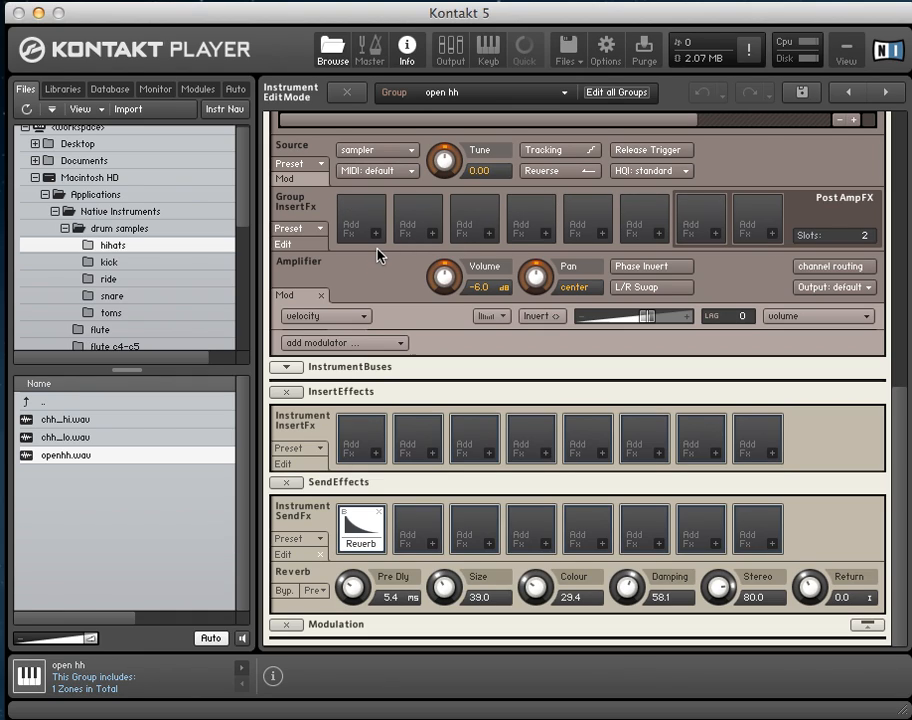
Try Send Levels in open hh's first post-amp slot with the reverb send at 11.9 and -7.3 dB, and remove the effect.
{"action": "left_click", "coordinate": [716, 235]}
{"action": "mouse_move", "coordinate": [730, 290]}
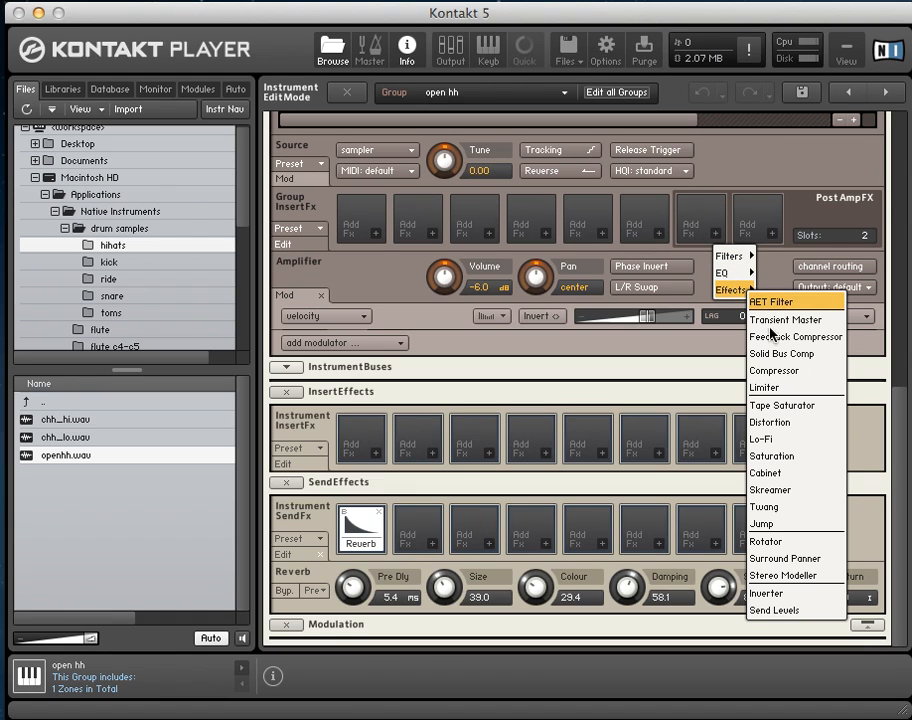
{"action": "left_click", "coordinate": [775, 609]}
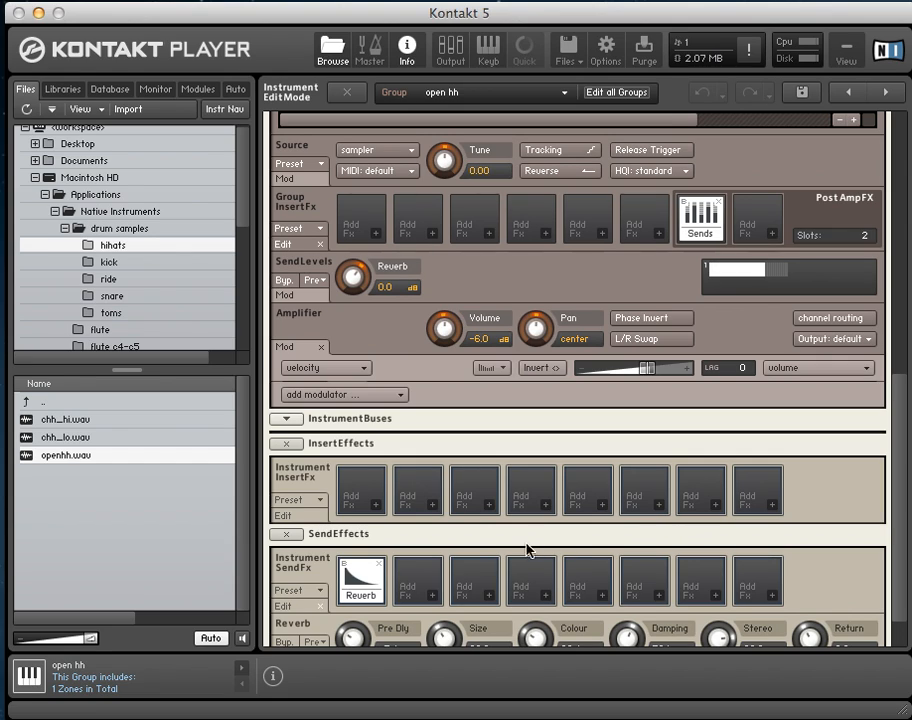
{"action": "left_click_drag", "start_coordinate": [352, 277], "coordinate": [358, 199]}
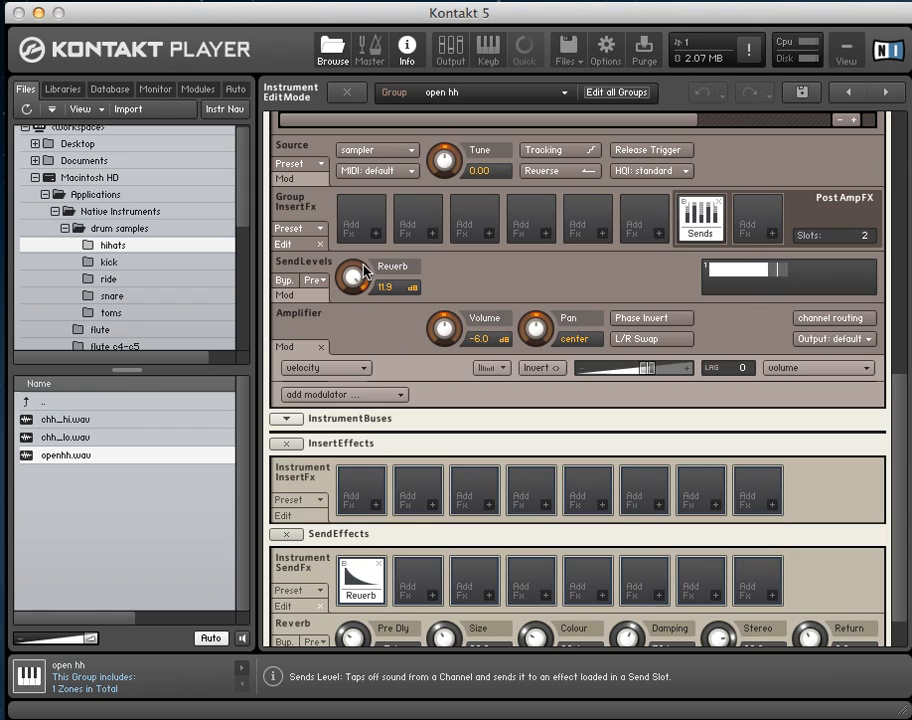
{"action": "left_click_drag", "start_coordinate": [360, 283], "coordinate": [367, 398]}
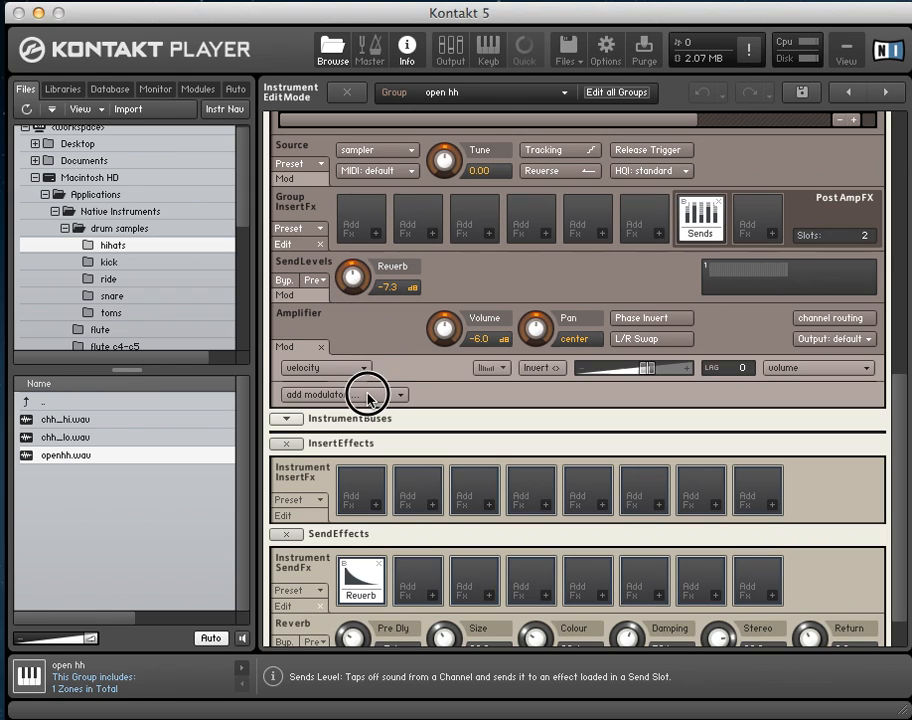
{"action": "left_click", "coordinate": [719, 202]}
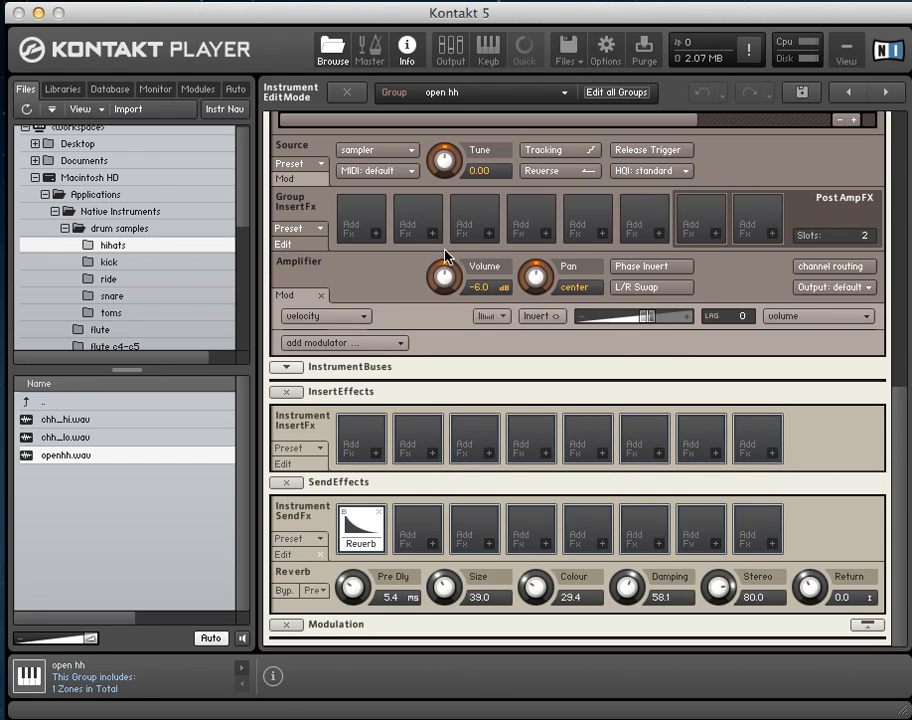
Add a Send Levels effect to the open hh group's first post-amp insert slot.
{"action": "left_click", "coordinate": [720, 240]}
{"action": "mouse_move", "coordinate": [722, 287]}
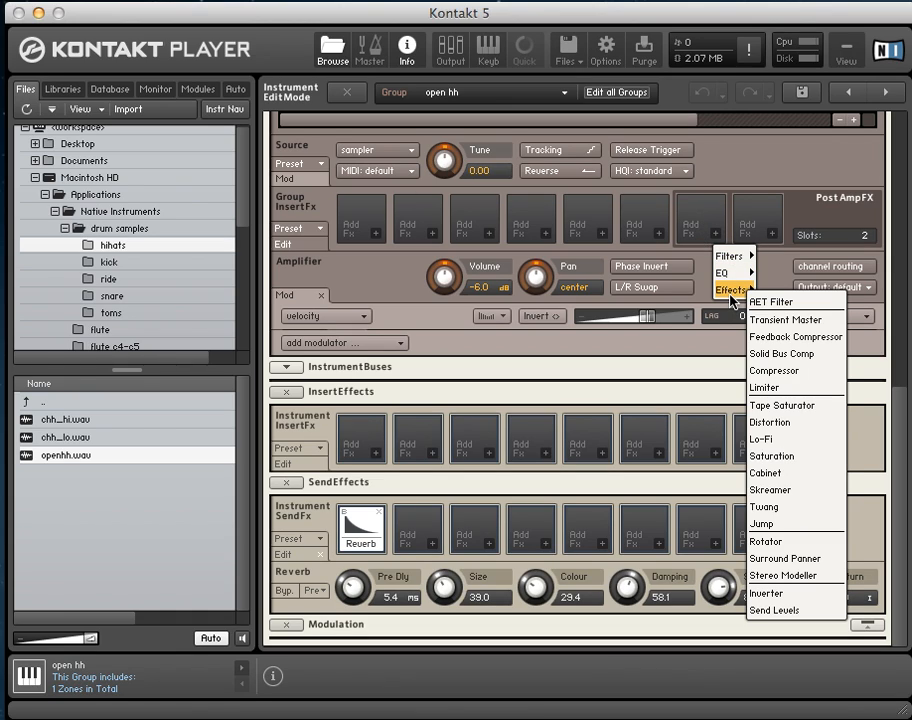
{"action": "left_click", "coordinate": [785, 612]}
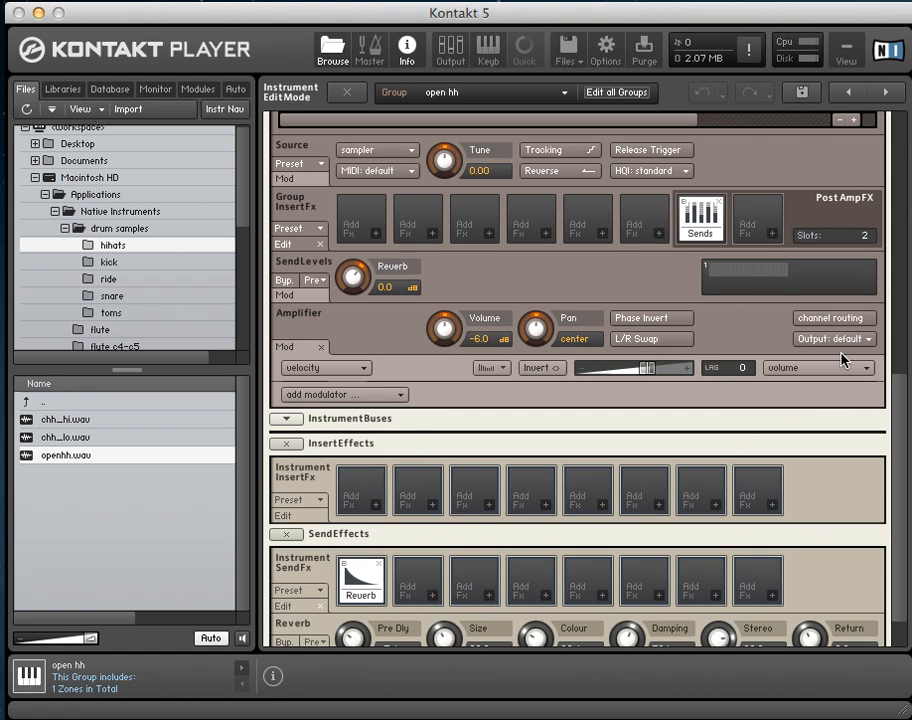
Bypass the send Reverb and load a Phaser in the second instrument send slot.
{"action": "left_click_drag", "start_coordinate": [898, 395], "coordinate": [892, 461]}
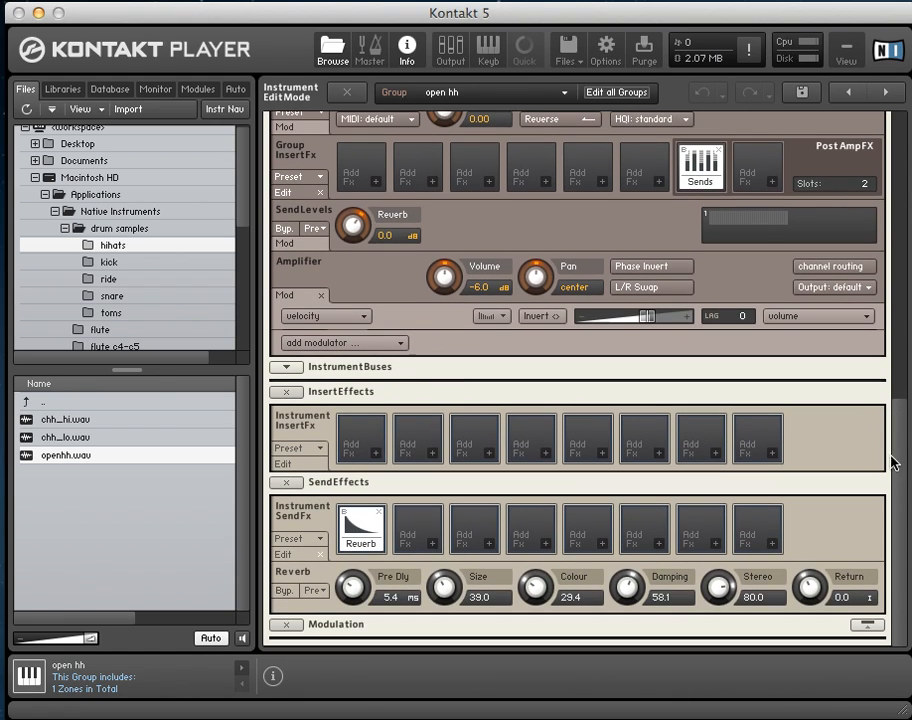
{"action": "left_click", "coordinate": [287, 591]}
{"action": "left_click", "coordinate": [433, 544]}
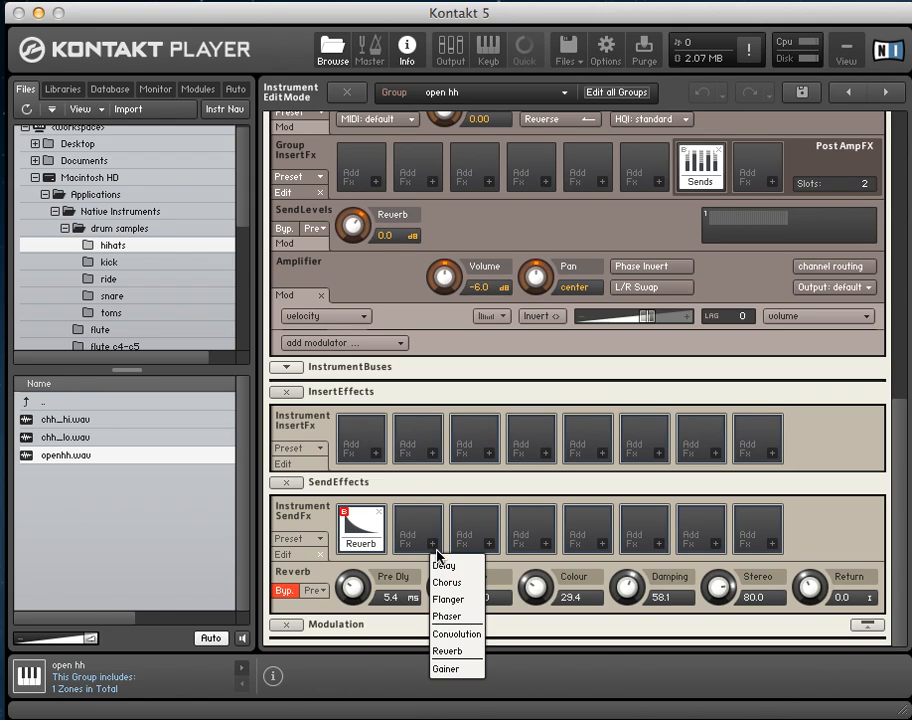
{"action": "left_click", "coordinate": [467, 617]}
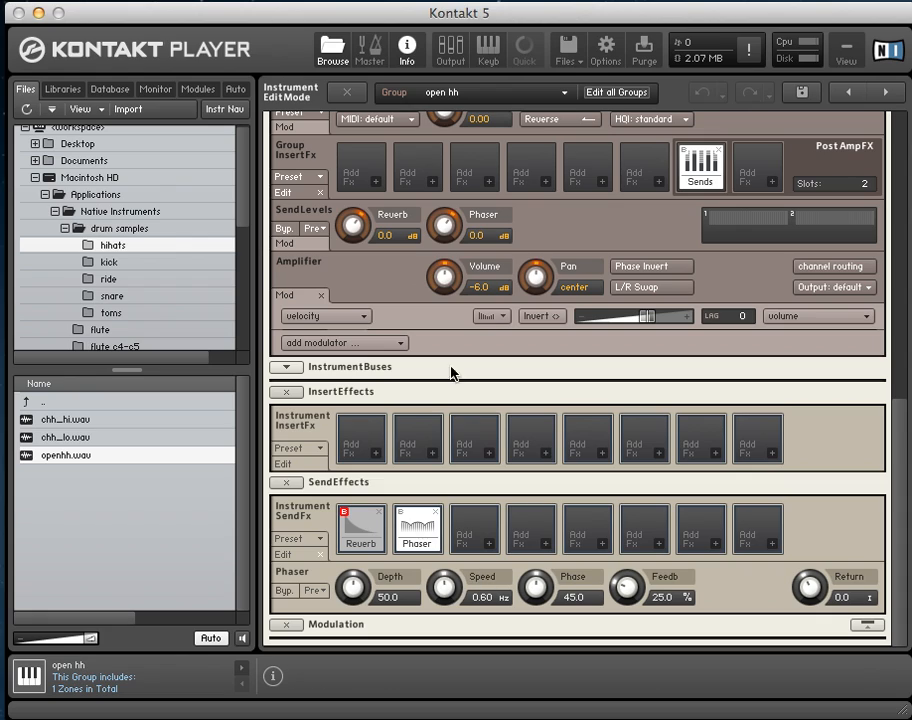
Set open hh's phaser send to 11.6 dB and the Phaser's Depth to 59.0, Speed to 2.0 Hz, Phase to 63.5 and Feedback to 46.4%.
{"action": "left_click_drag", "start_coordinate": [448, 232], "coordinate": [436, 143]}
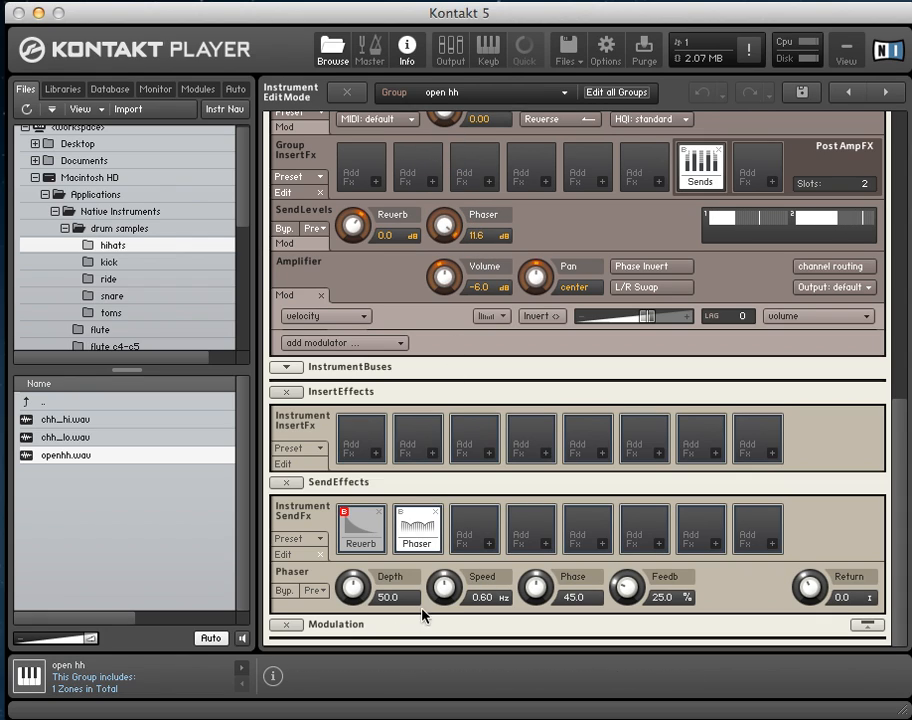
{"action": "left_click_drag", "start_coordinate": [357, 597], "coordinate": [354, 584]}
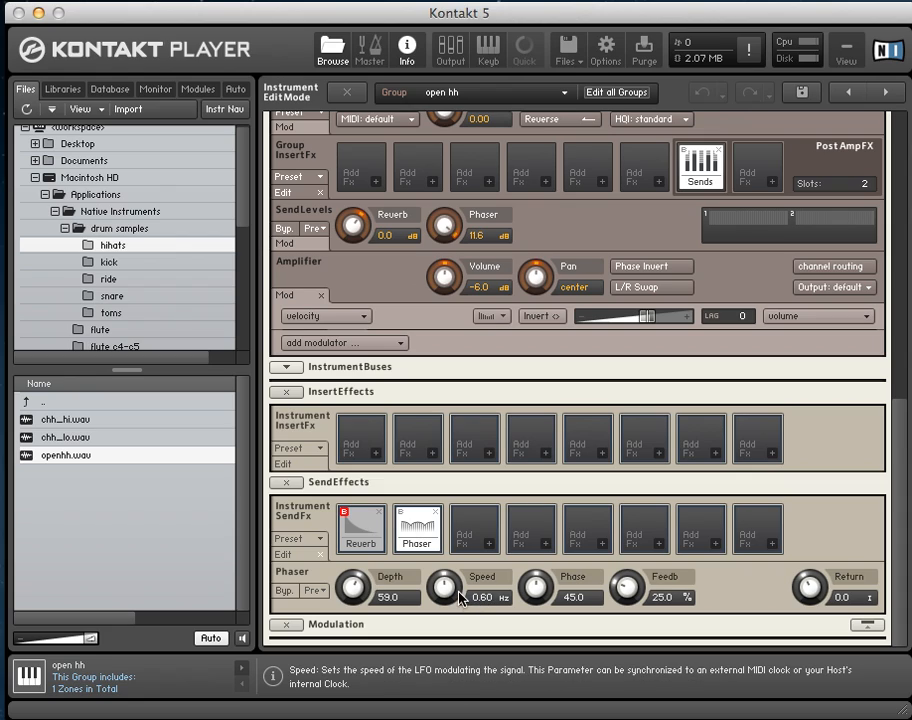
{"action": "left_click_drag", "start_coordinate": [452, 584], "coordinate": [443, 536]}
{"action": "left_click_drag", "start_coordinate": [535, 587], "coordinate": [528, 536]}
{"action": "left_click_drag", "start_coordinate": [621, 590], "coordinate": [637, 546]}
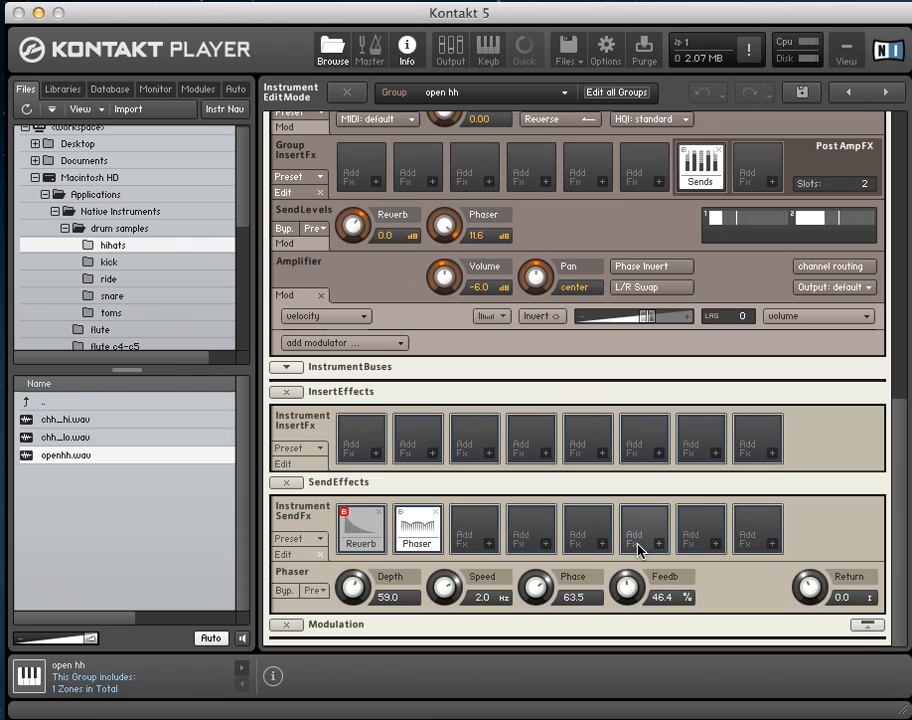